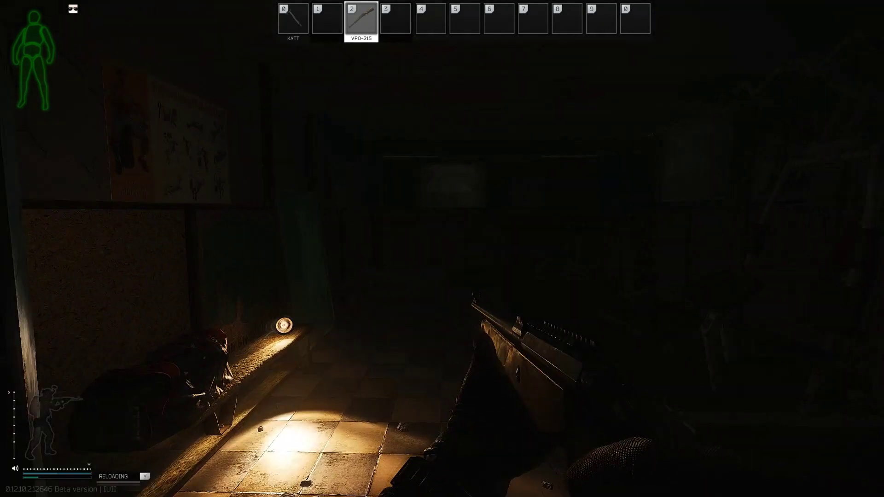
{"action": "key", "text": "r"}
{"action": "key", "text": "w"}
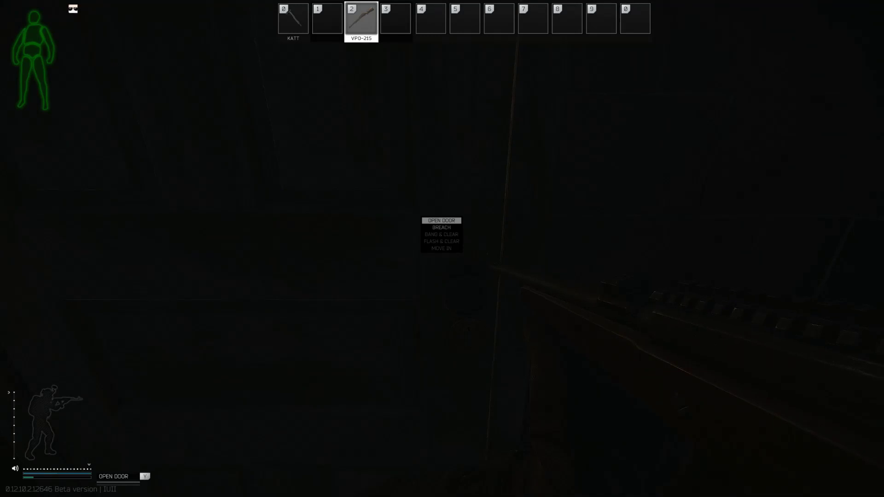
{"action": "key", "text": "w"}
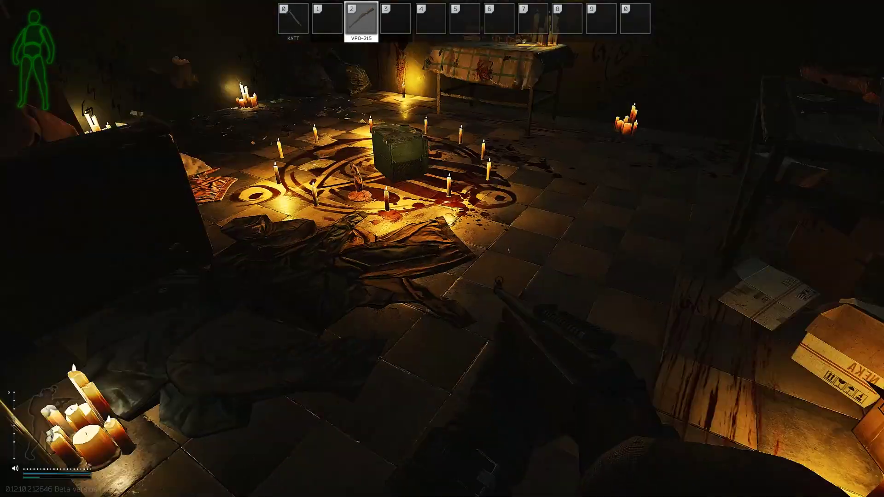
{"action": "key", "text": "w"}
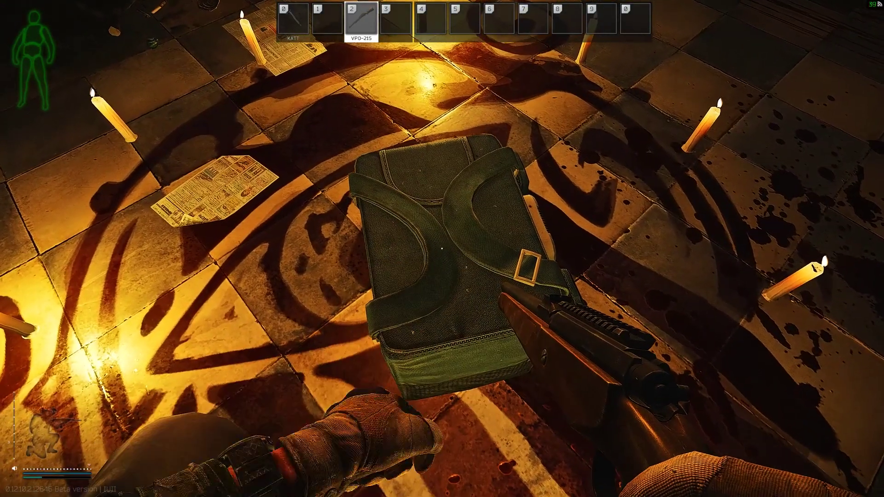